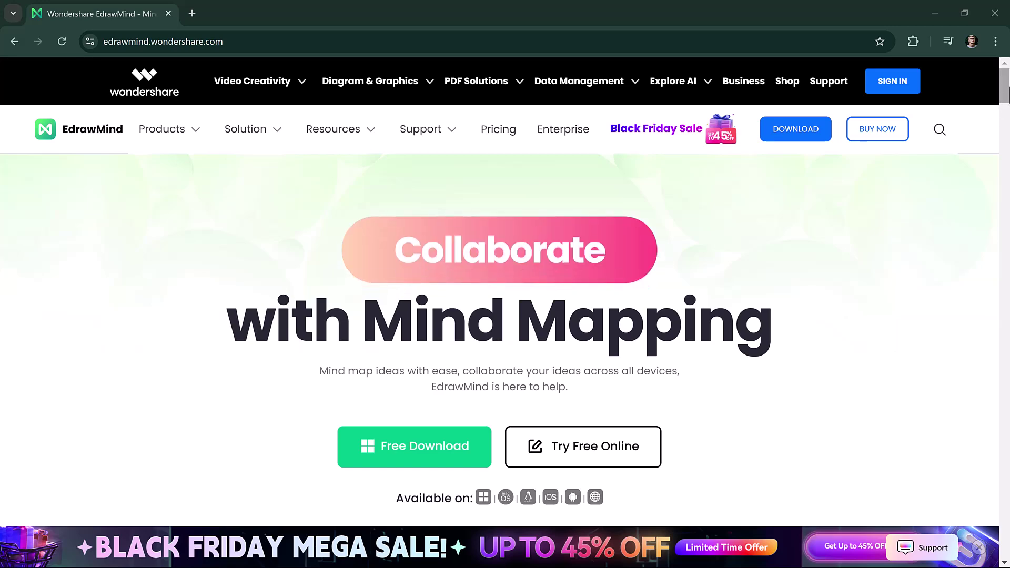
Step: Scroll down the EdrawMind homepage past its opening sections
scroll(505, 316, down, 10)
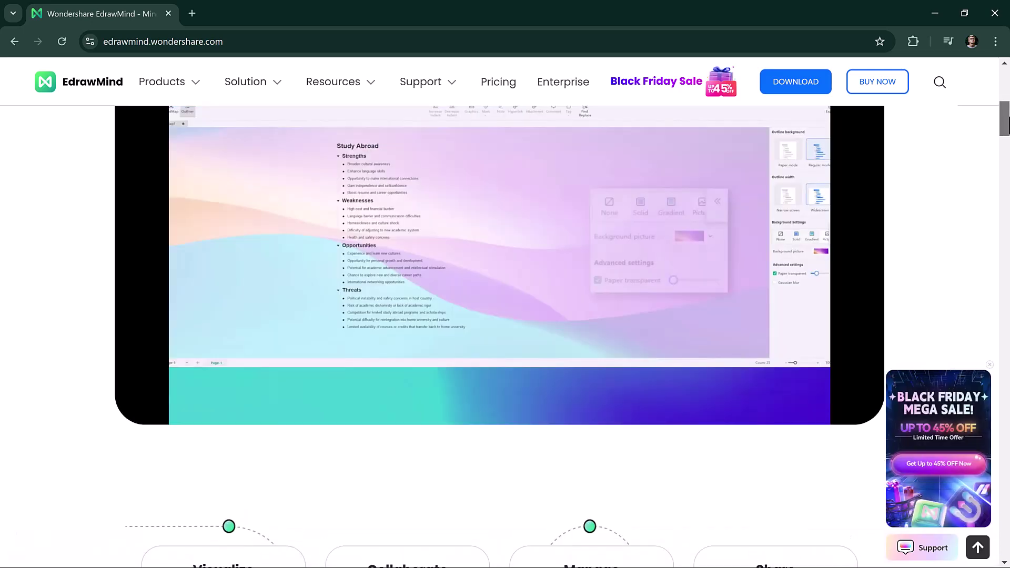
scroll(505, 315, up, 2)
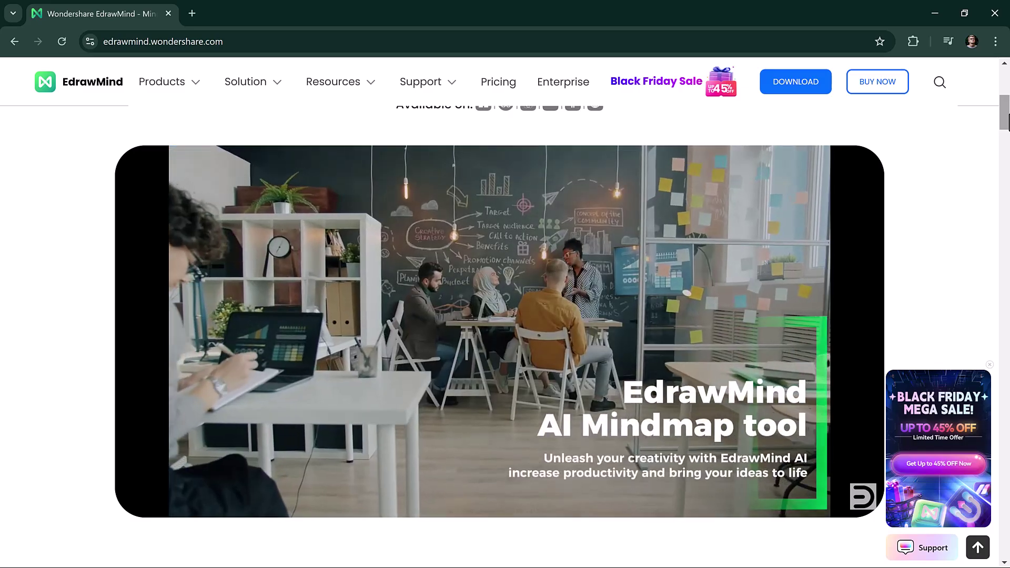
scroll(505, 336, down, 10)
scroll(505, 336, down, 3)
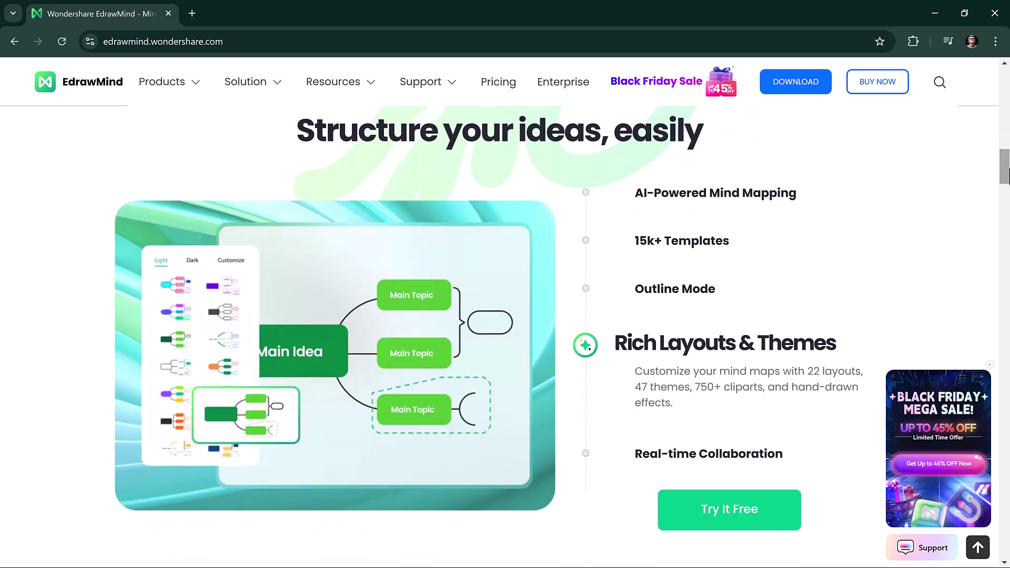
scroll(1008, 176, down, 3)
scroll(1008, 199, down, 5)
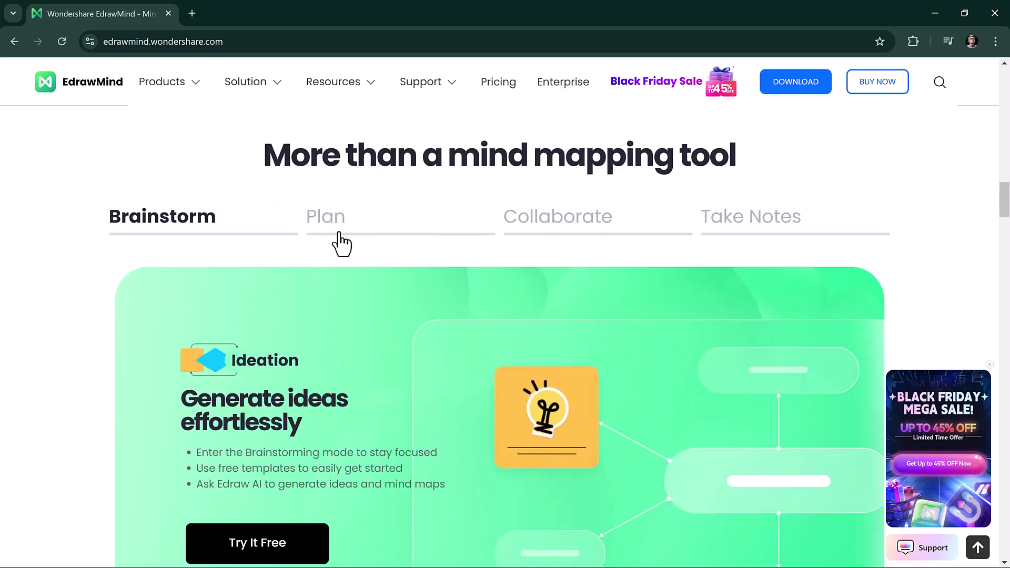
Step: View the Plan, Collaborate and Take Notes feature cards, then continue to the Get Started banner
click(392, 228)
click(547, 210)
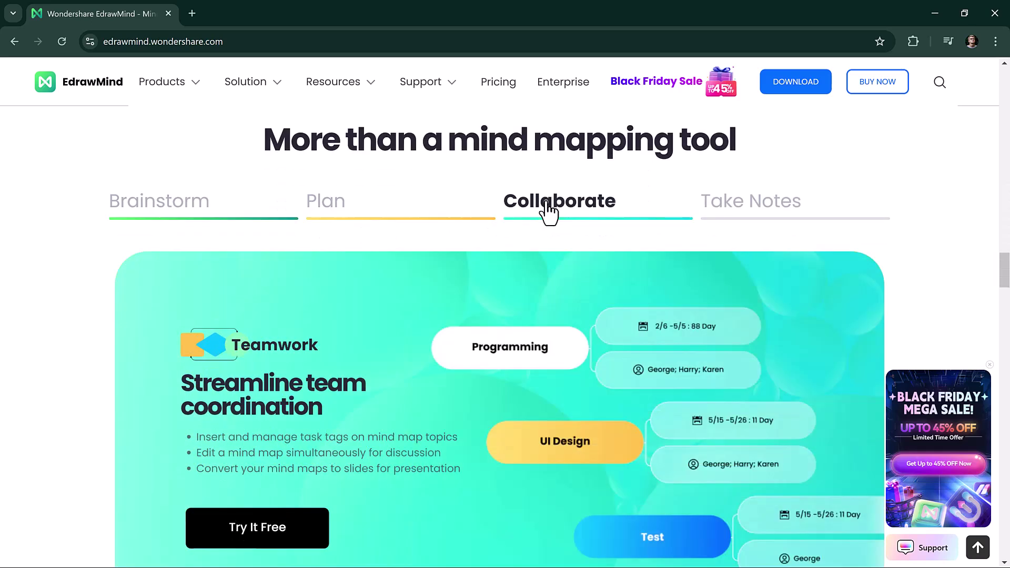
click(729, 210)
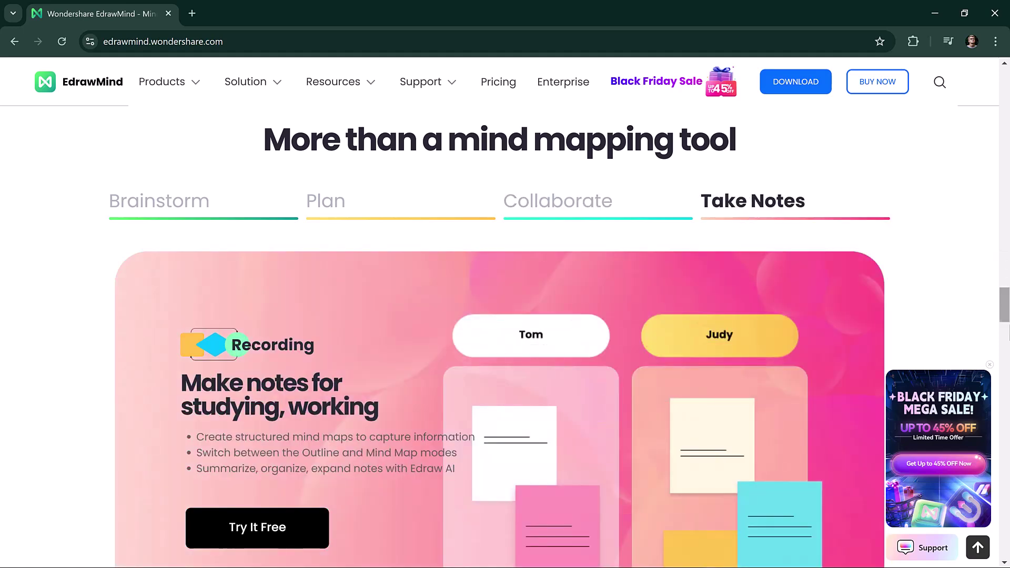
scroll(1008, 353, down, 4)
scroll(1007, 353, down, 10)
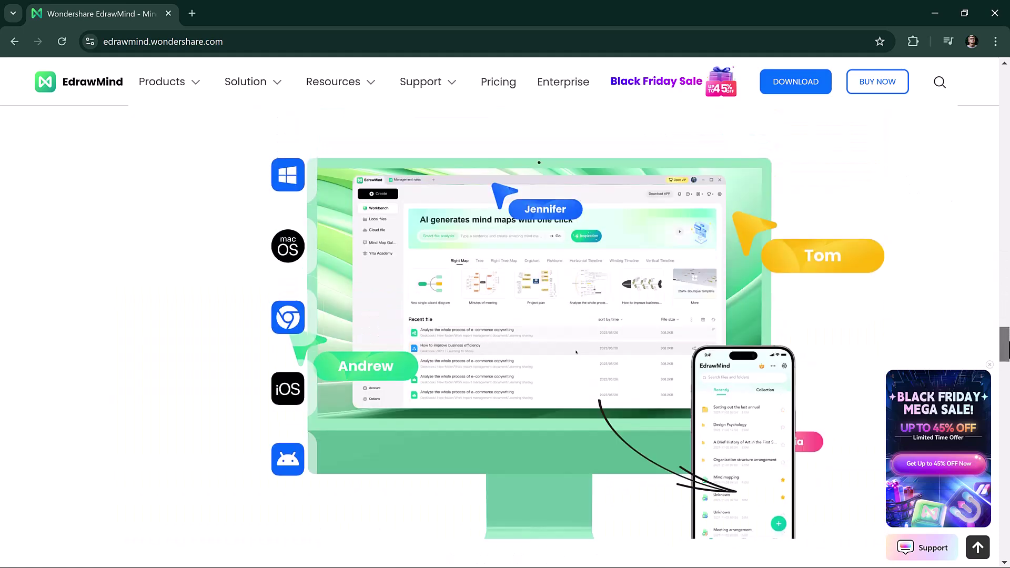
scroll(1007, 353, down, 20)
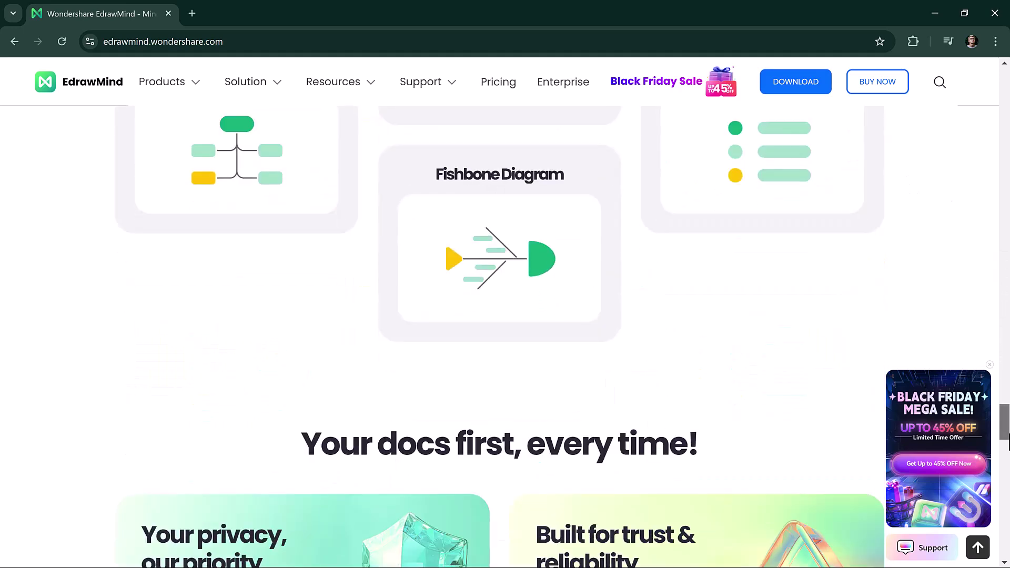
scroll(605, 410, down, 15)
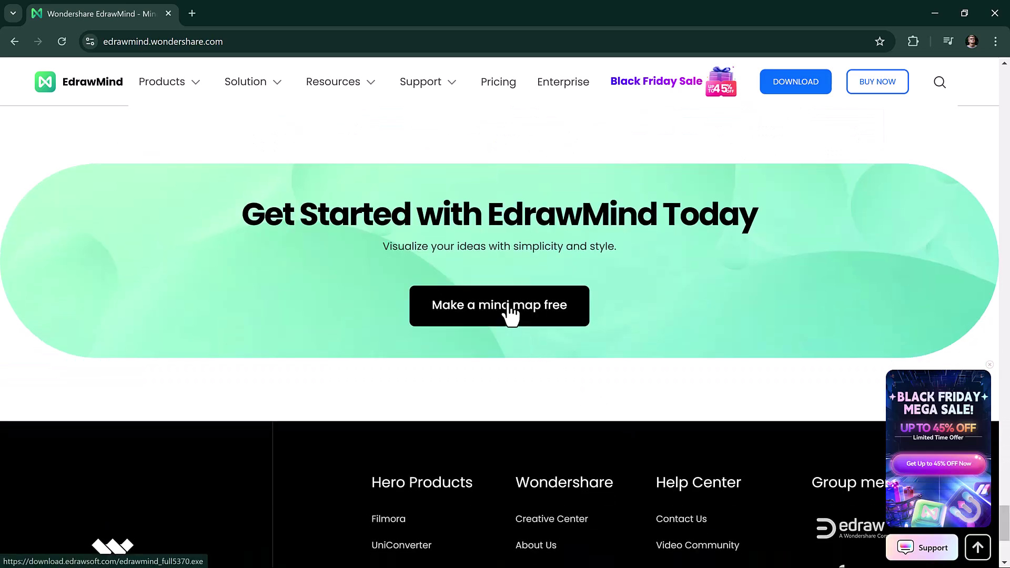
Step: Drag the homepage back up to the AI demo video, then bring up the EdrawMind desktop Workbench
drag(1006, 523, 1006, 122)
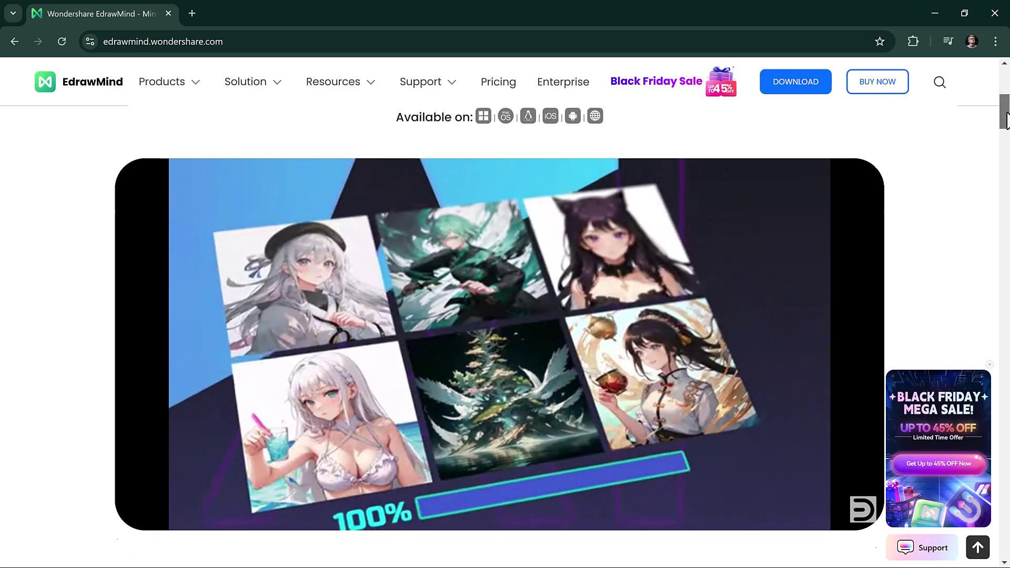
drag(1006, 122, 1006, 93)
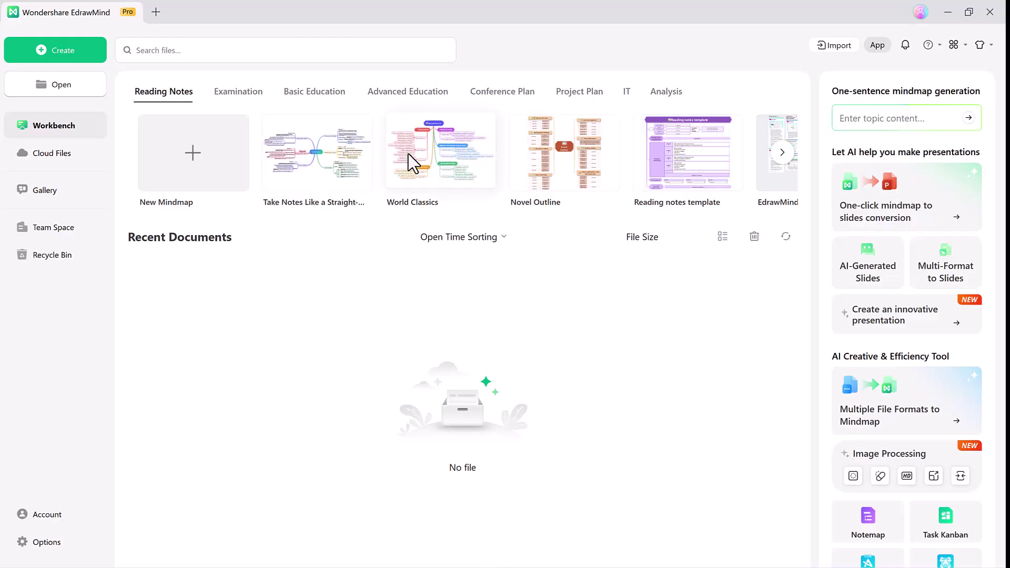
click(784, 154)
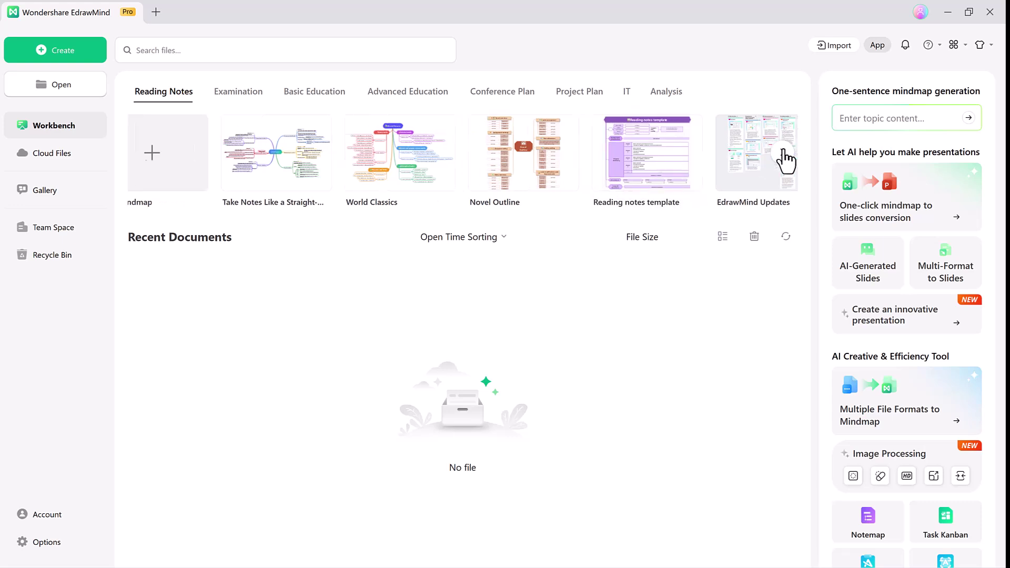
click(784, 156)
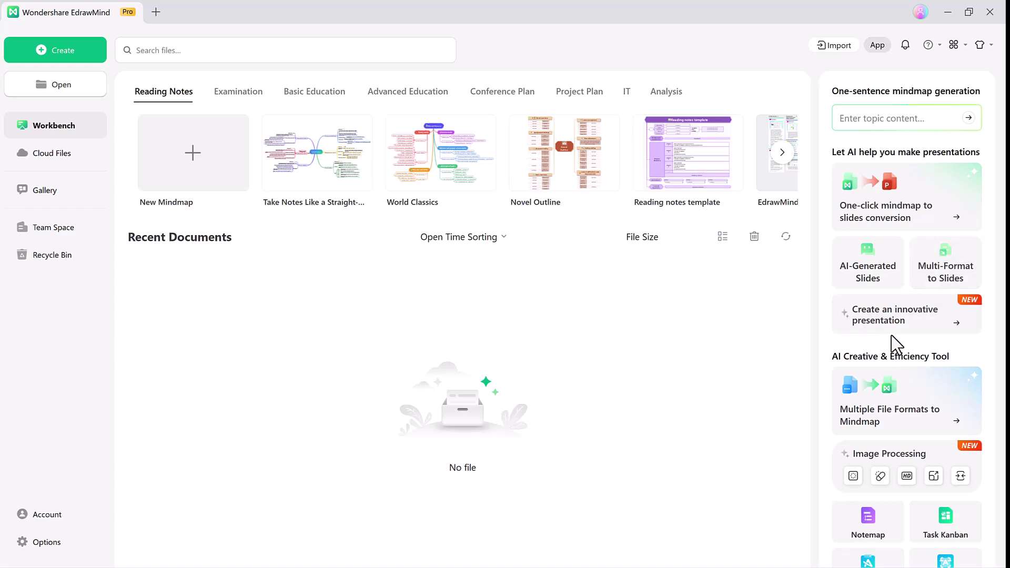
Step: Open the IT category's Internet Slang template, select its central topic and review the Layout/Theme settings
click(627, 91)
click(447, 155)
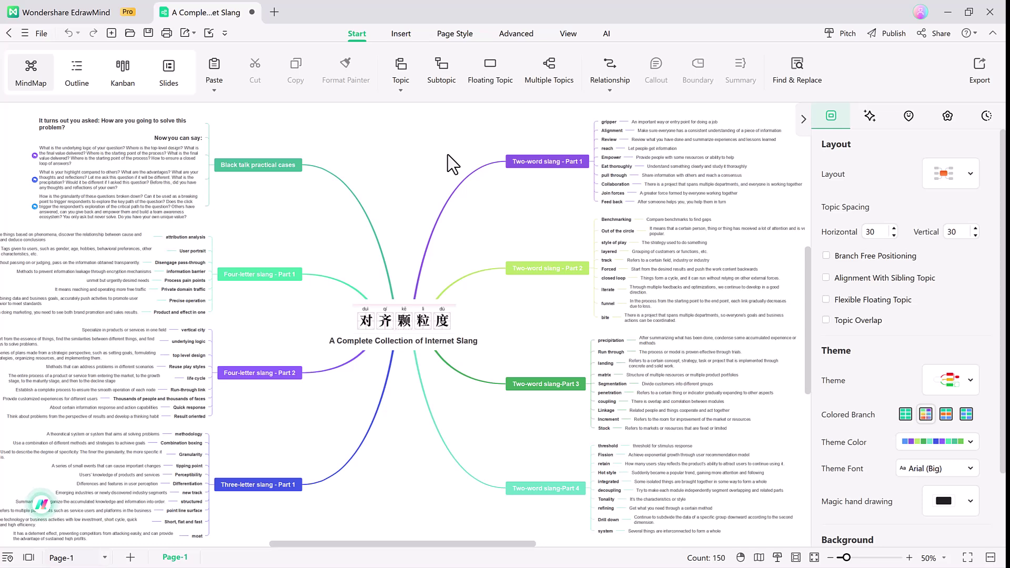
click(417, 318)
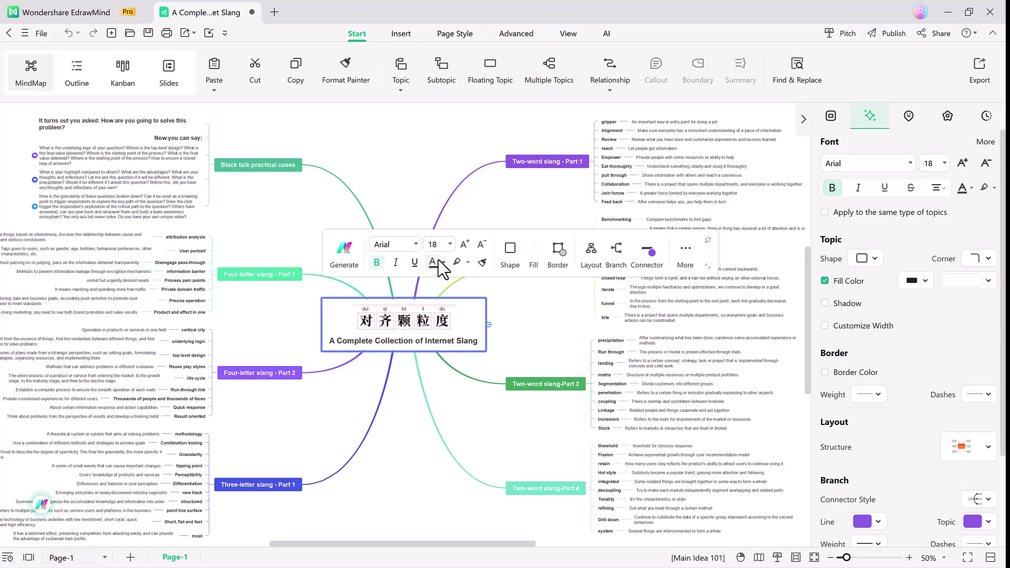
click(830, 116)
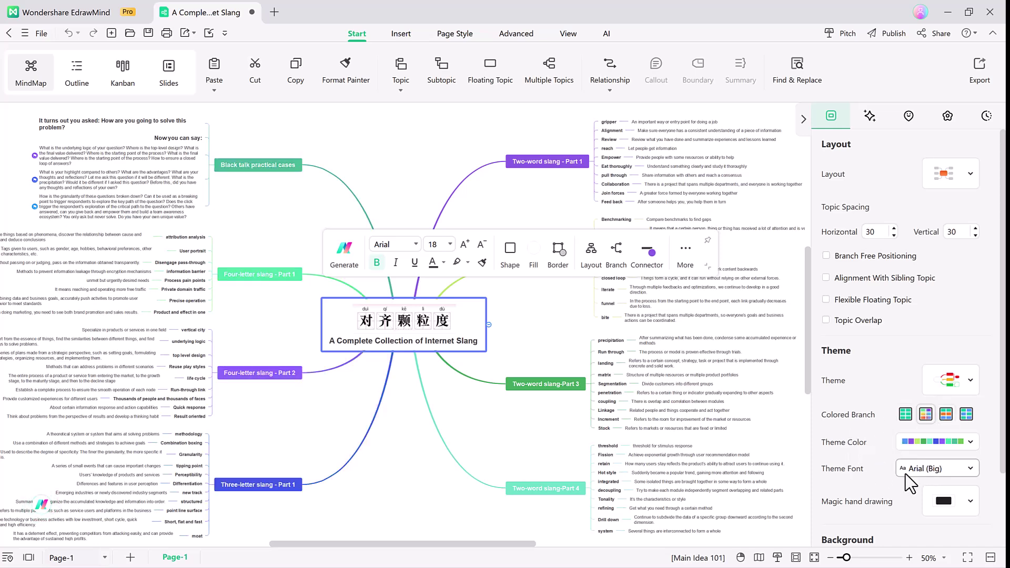
scroll(926, 403, down, 1)
scroll(926, 402, down, 5)
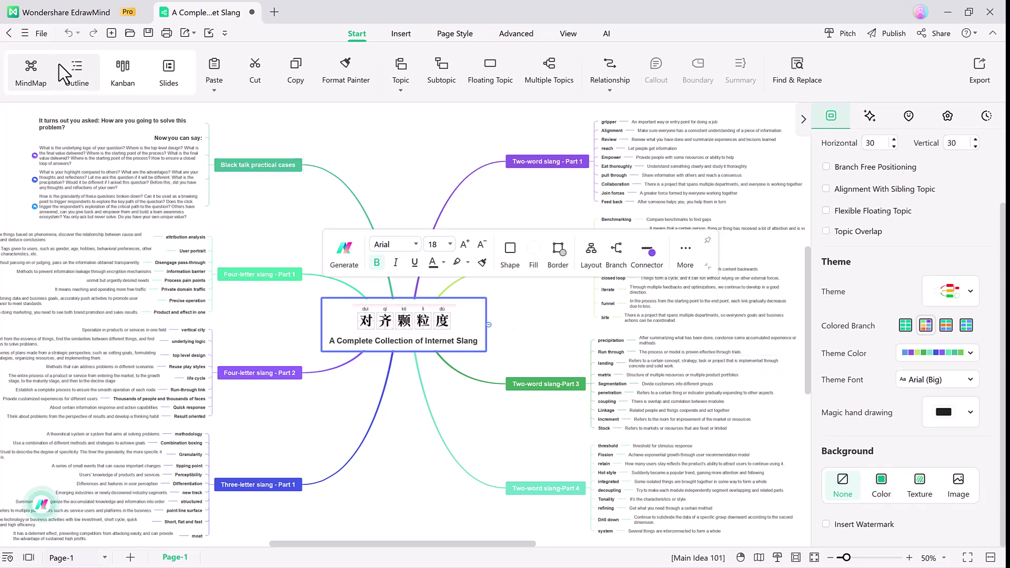
Step: Show the Internet Slang map in Outline view and scroll through the terms to the end and back
click(75, 74)
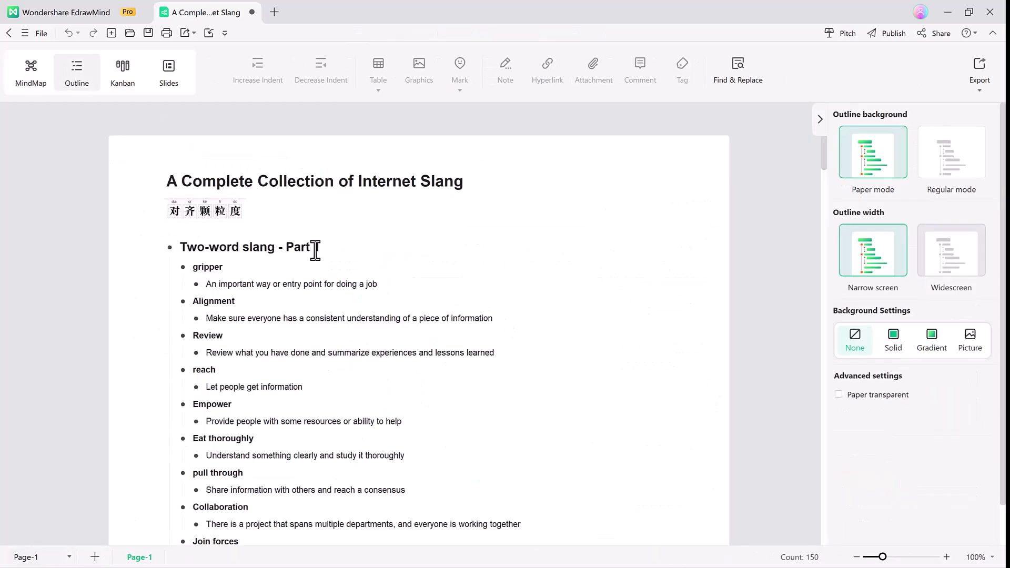
scroll(315, 250, down, 10)
scroll(315, 250, down, 12)
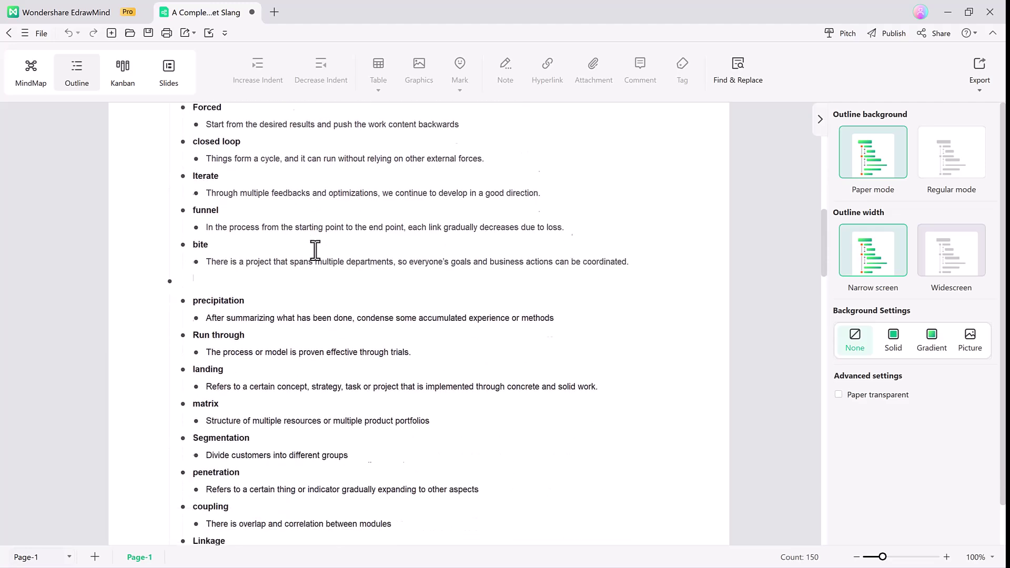
scroll(316, 250, down, 16)
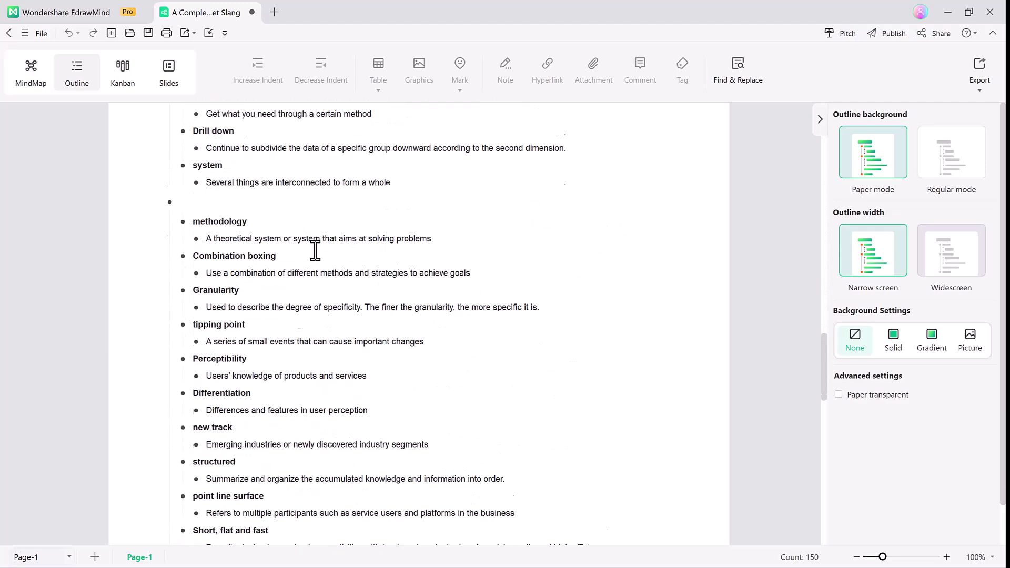
scroll(315, 250, down, 8)
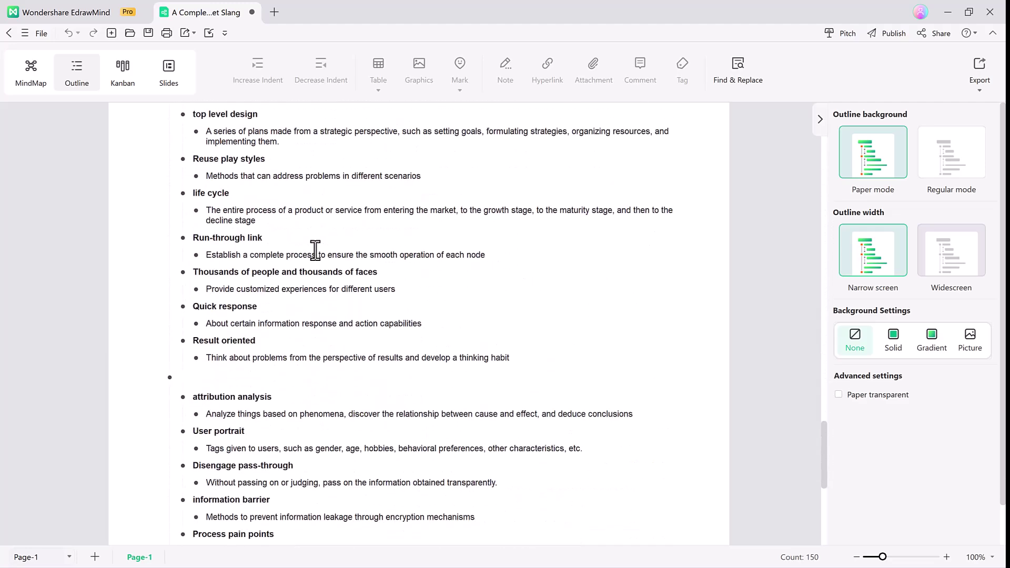
scroll(316, 250, up, 20)
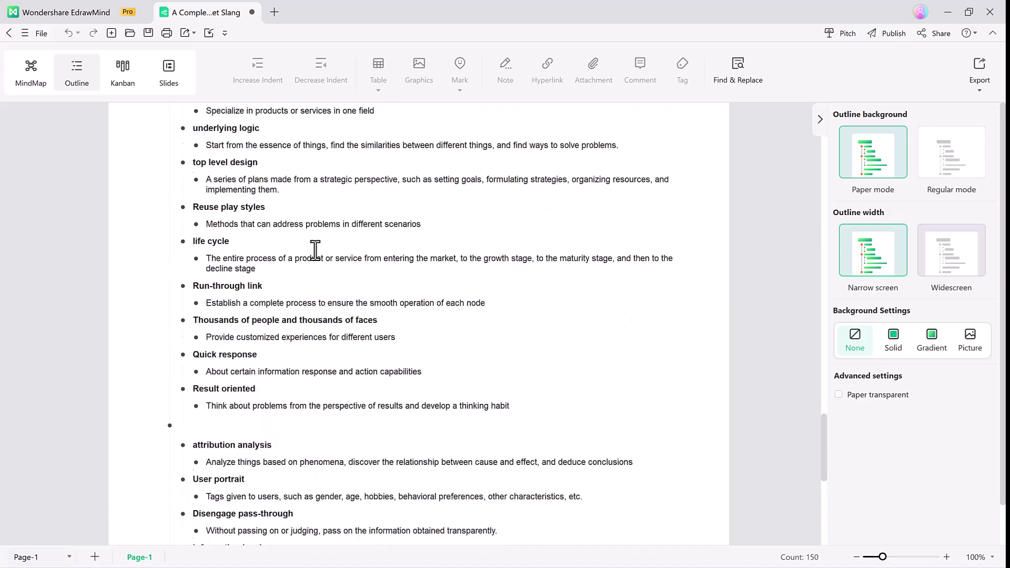
scroll(315, 250, up, 18)
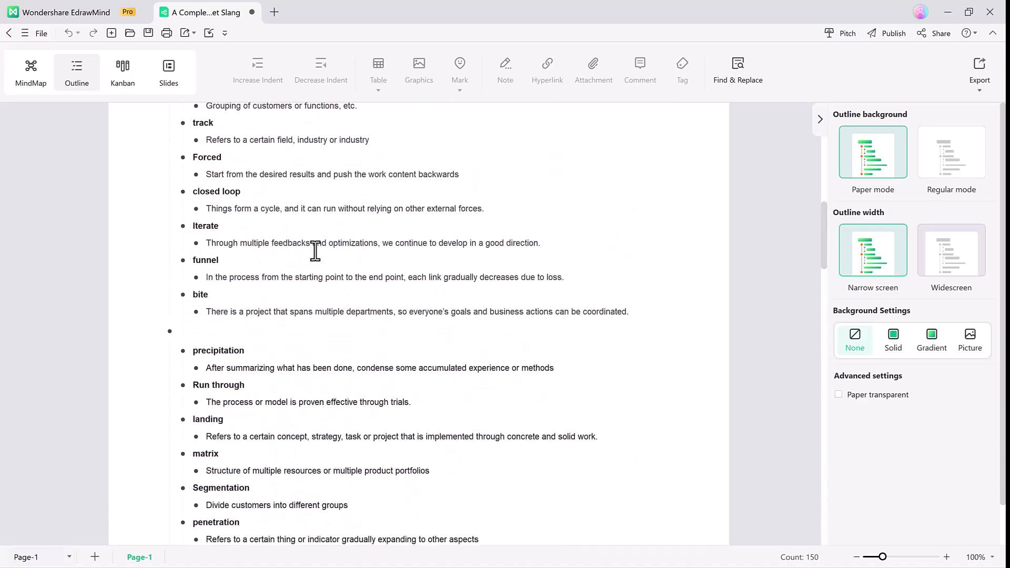
scroll(315, 250, up, 4)
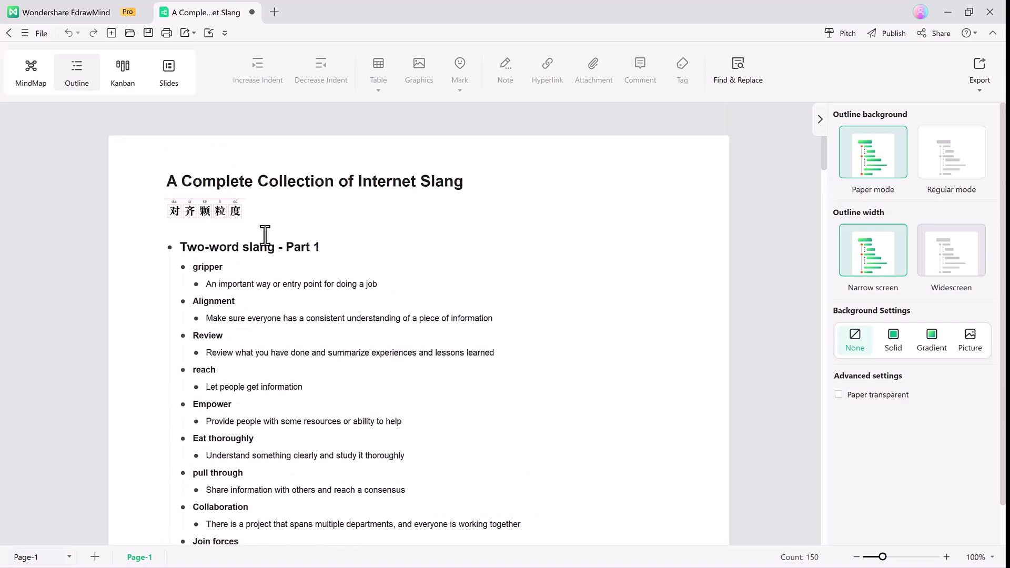
Step: Show the map as Kanban cards and recolour the methodology card blue, then back to light blue
click(122, 69)
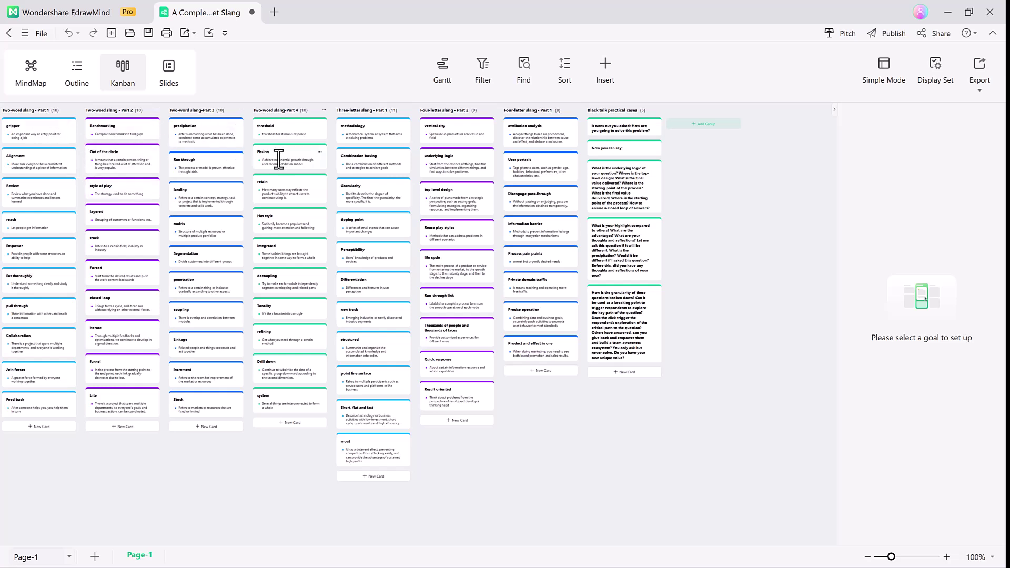
click(376, 136)
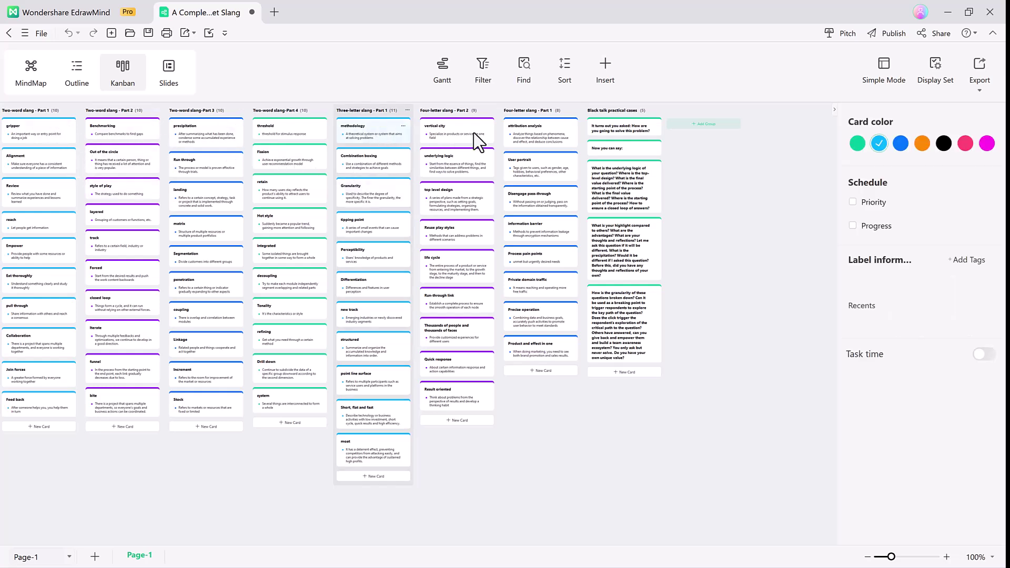
click(902, 142)
click(881, 141)
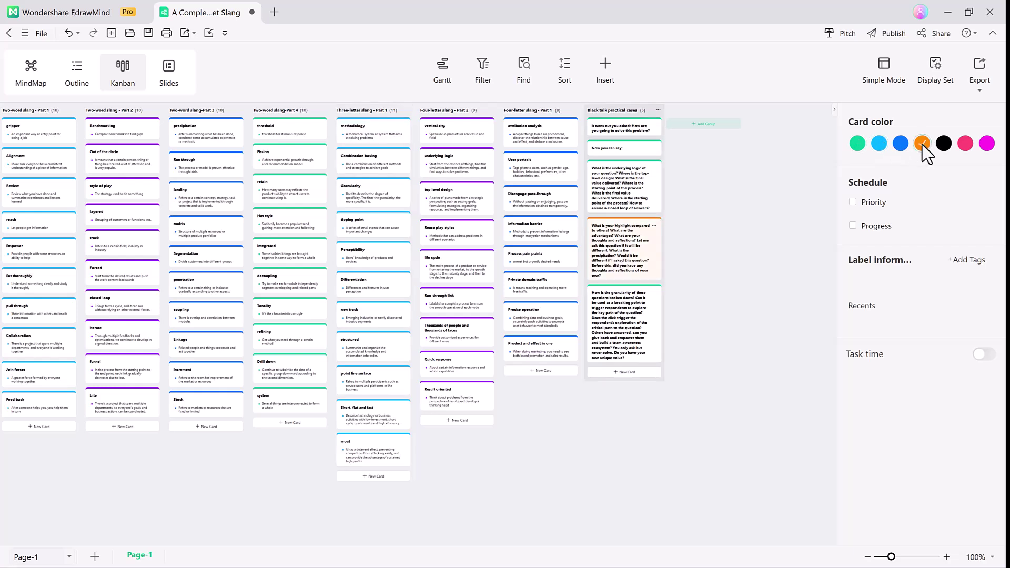
Step: Select the Product and effect in one card, add an empty card under moat, and enter Slides mode
click(550, 350)
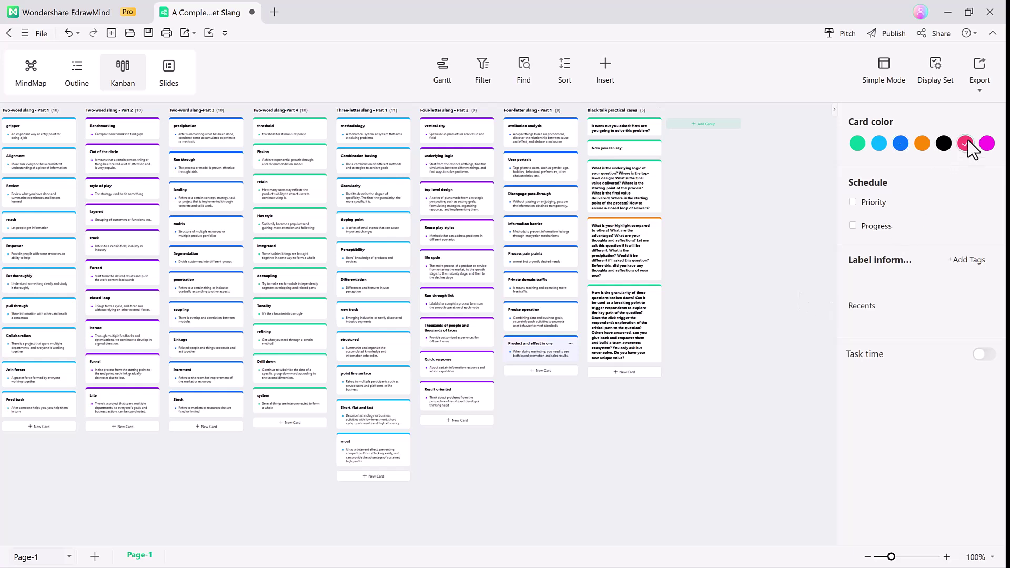
scroll(343, 478, up, 2)
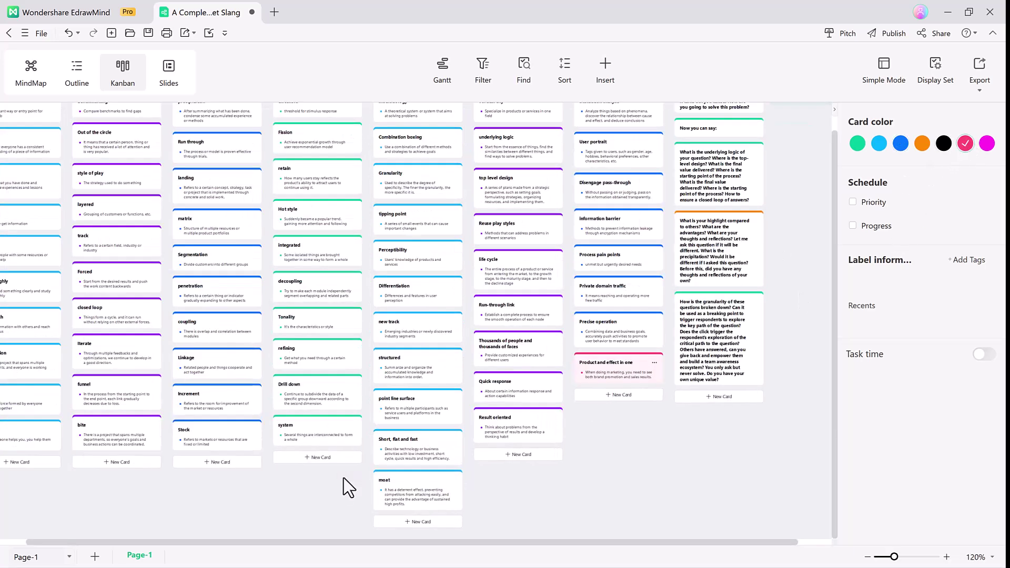
click(437, 521)
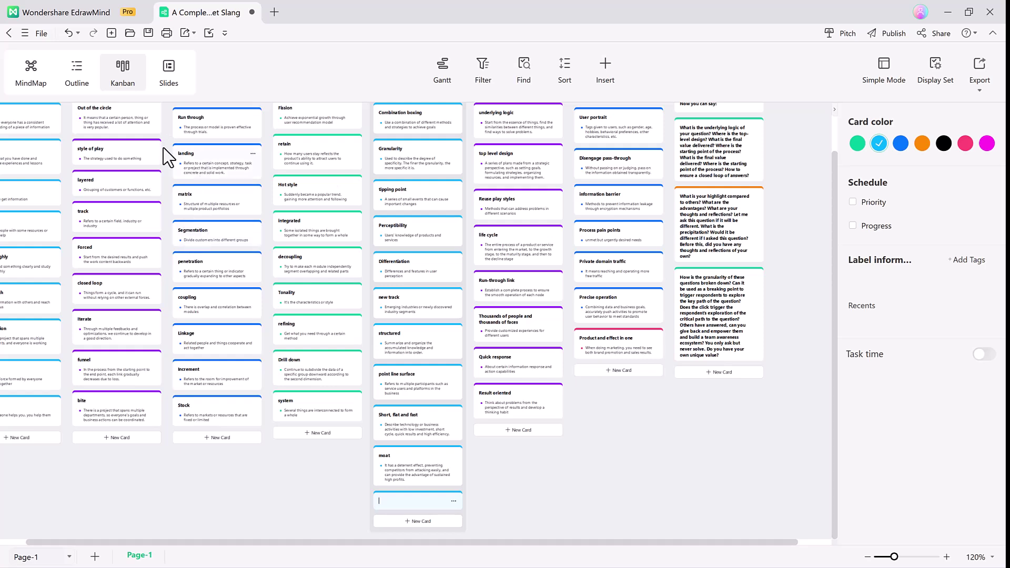
click(169, 71)
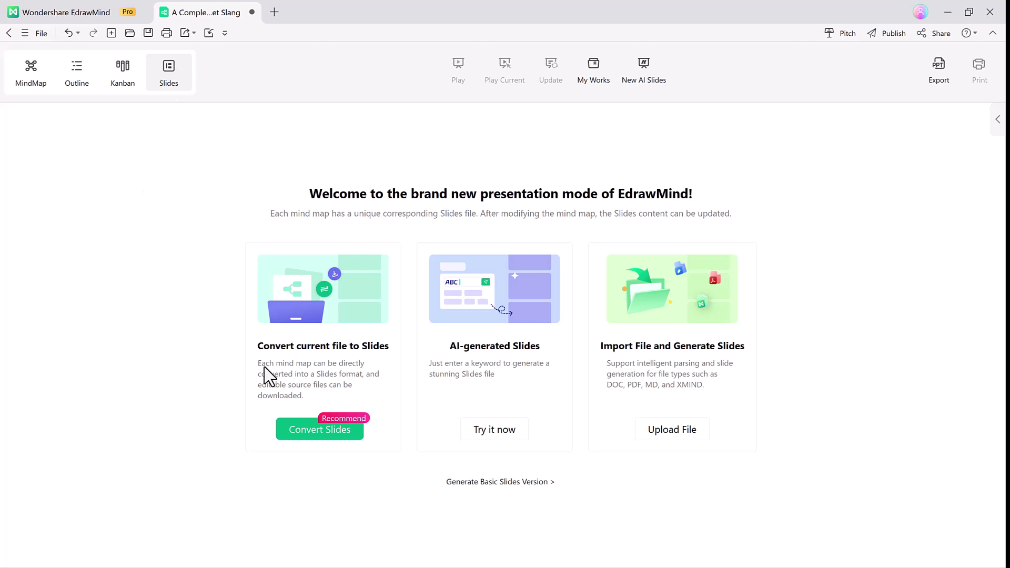
Step: Convert the Internet Slang mind map into slides using the Antiquity template
click(319, 431)
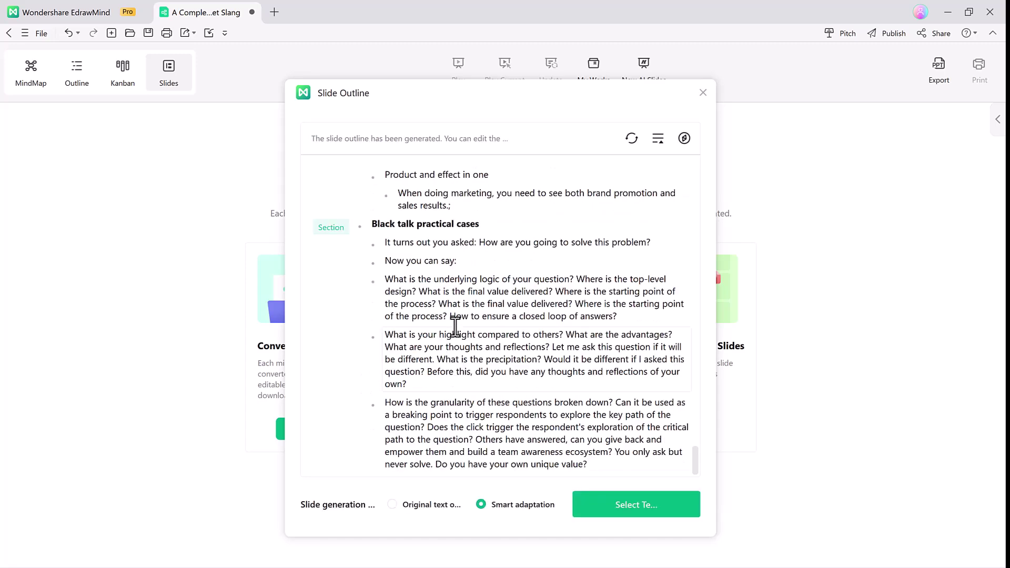
click(655, 507)
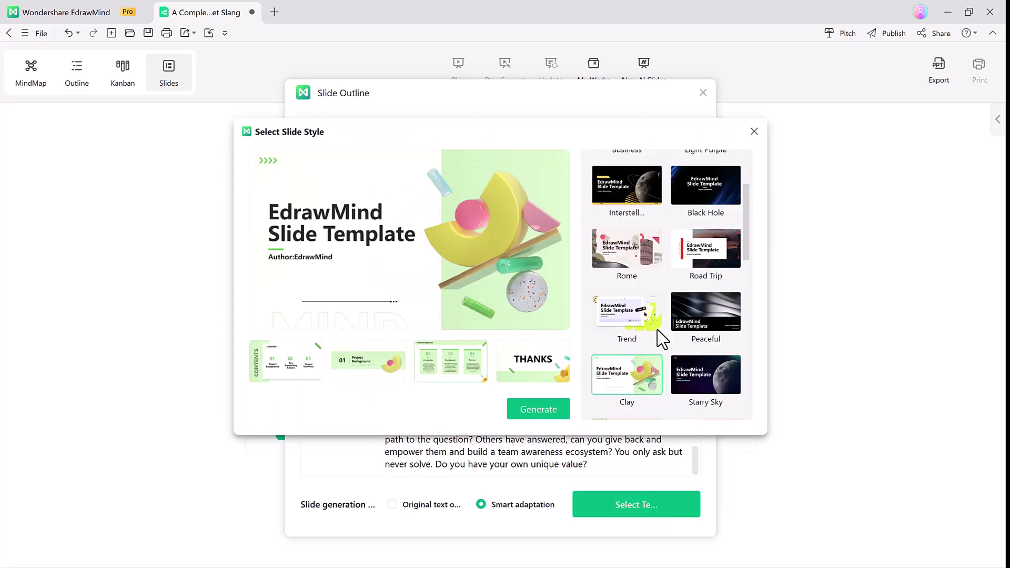
scroll(660, 339, down, 2)
scroll(652, 289, down, 3)
click(636, 218)
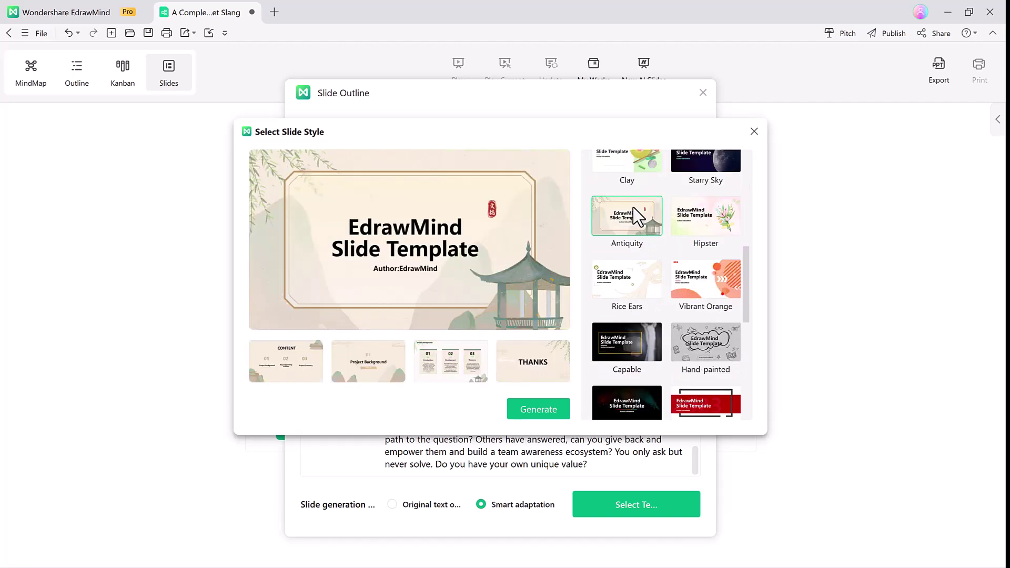
click(549, 405)
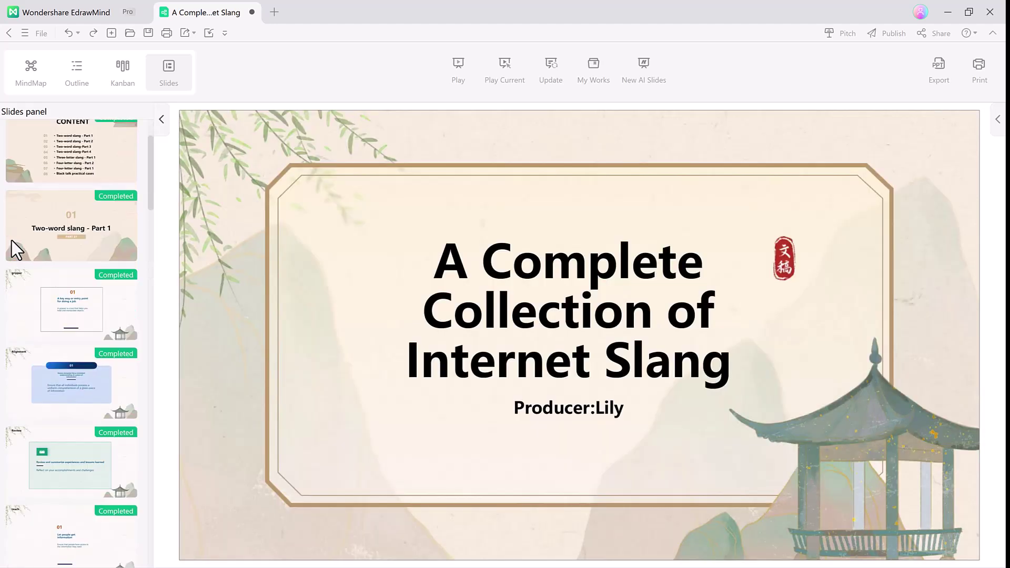
scroll(16, 253, down, 3)
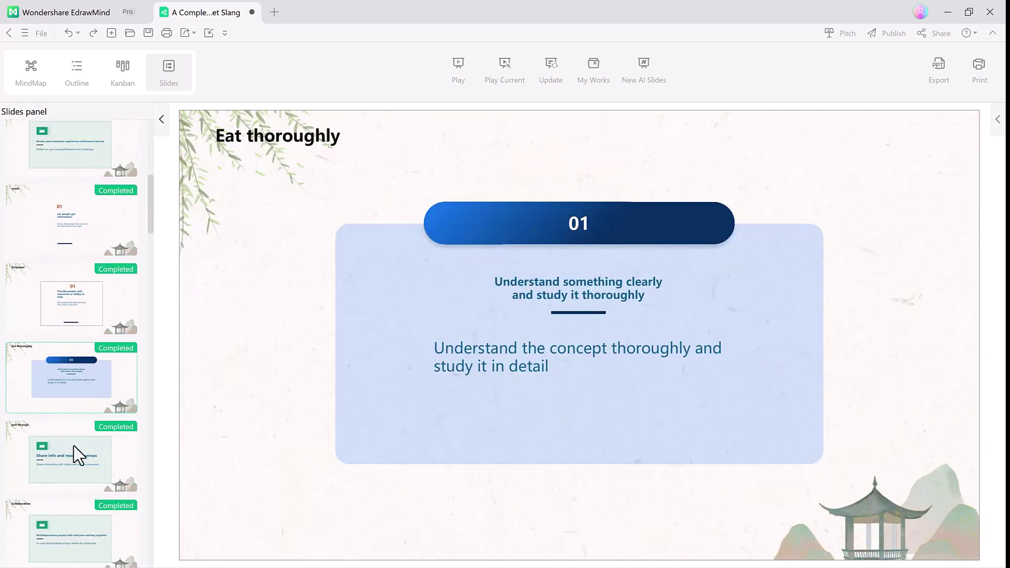
click(73, 447)
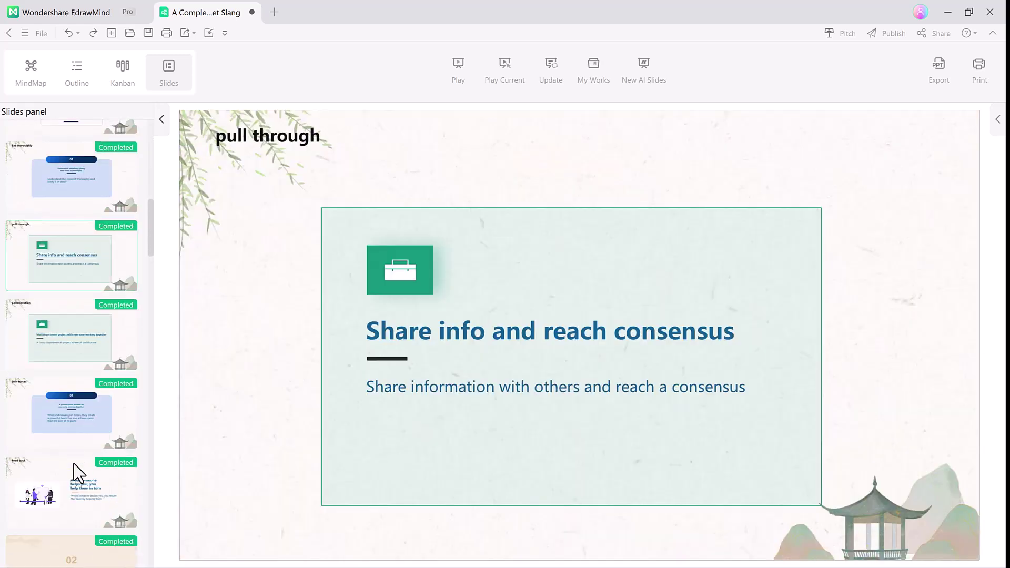
click(74, 463)
scroll(62, 525, down, 5)
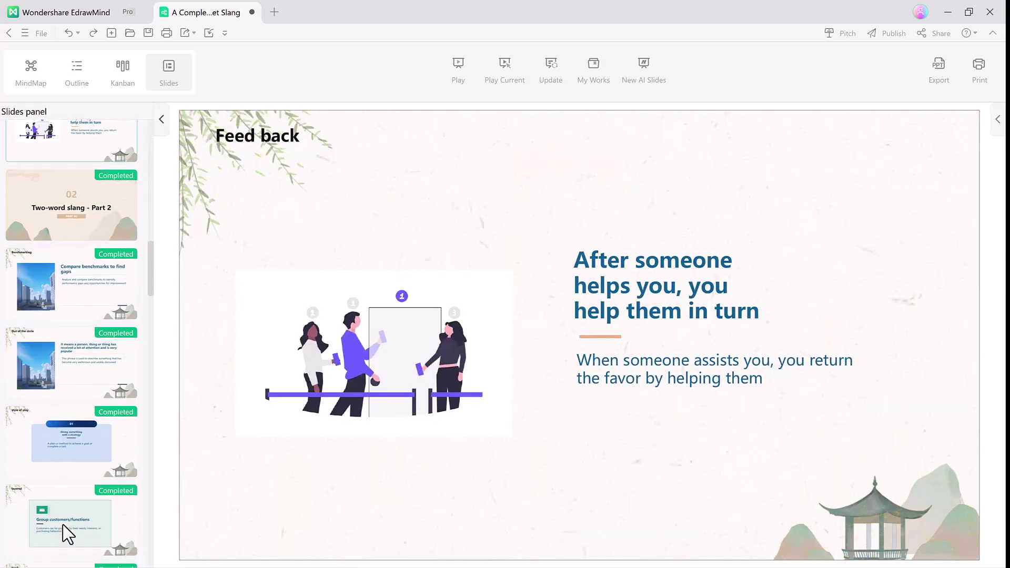
click(96, 482)
scroll(101, 191, up, 10)
click(81, 258)
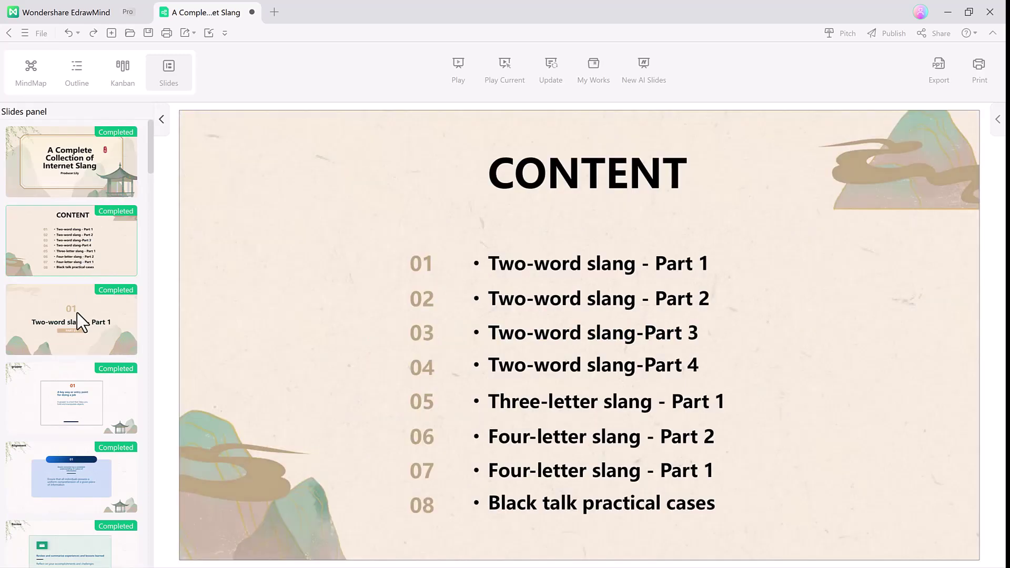
click(77, 314)
click(73, 151)
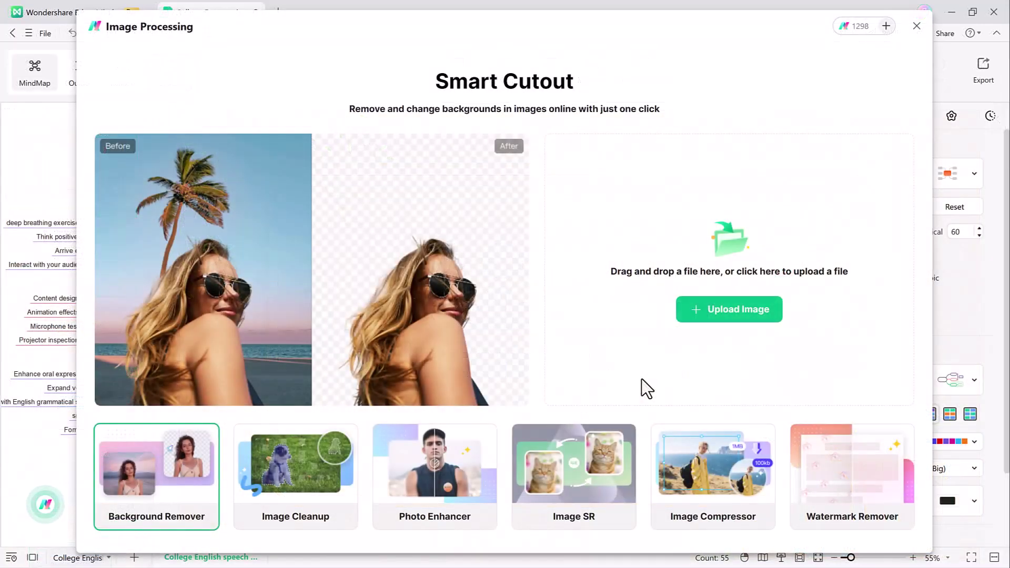
click(263, 513)
click(451, 501)
click(564, 497)
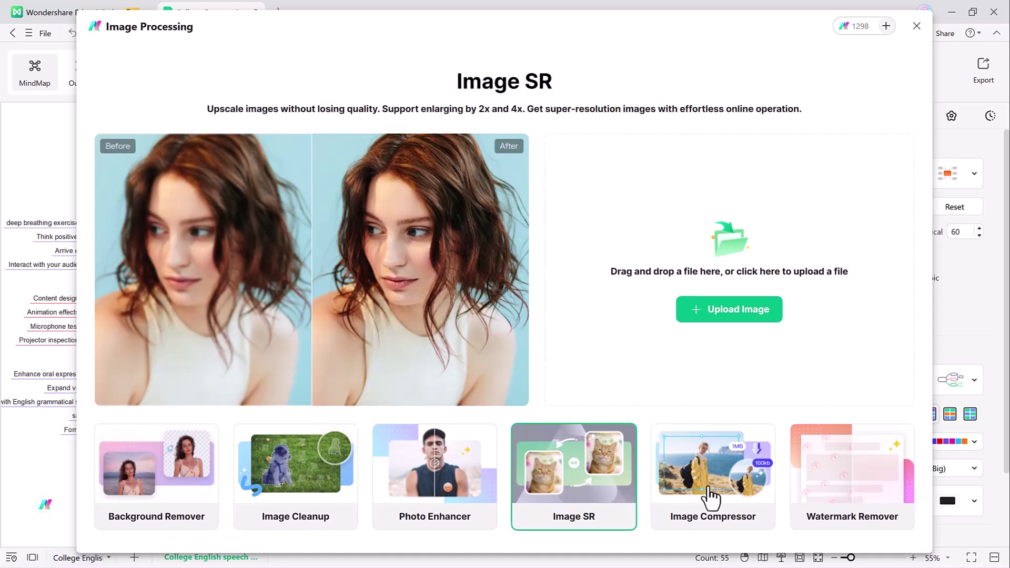
click(731, 500)
click(826, 492)
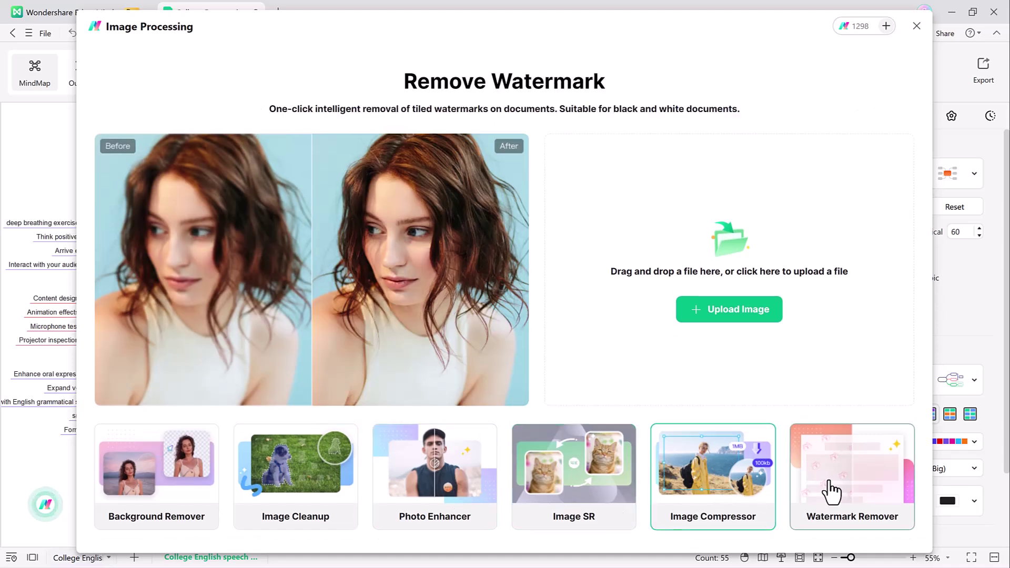
click(174, 492)
click(725, 318)
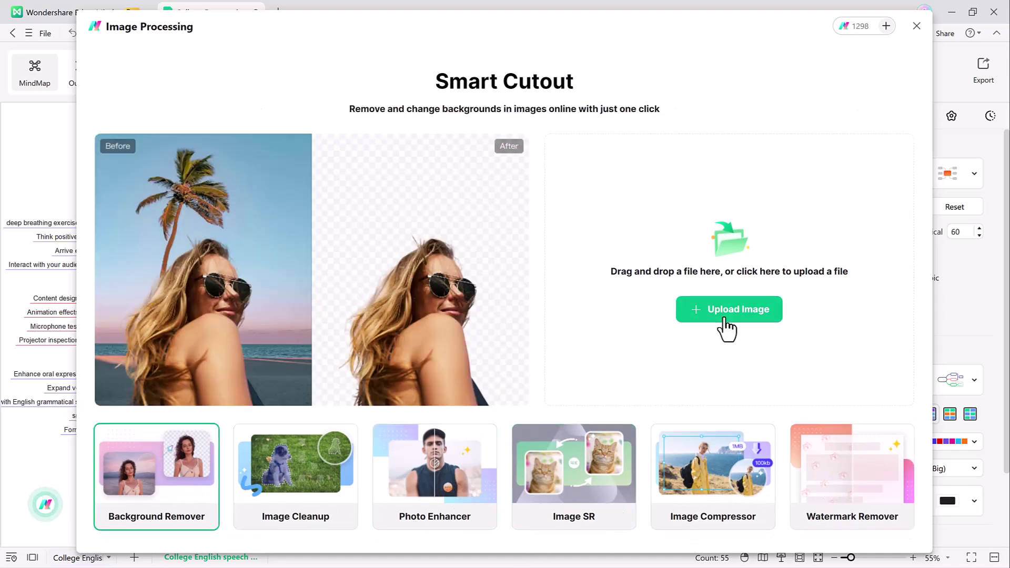
double_click(223, 154)
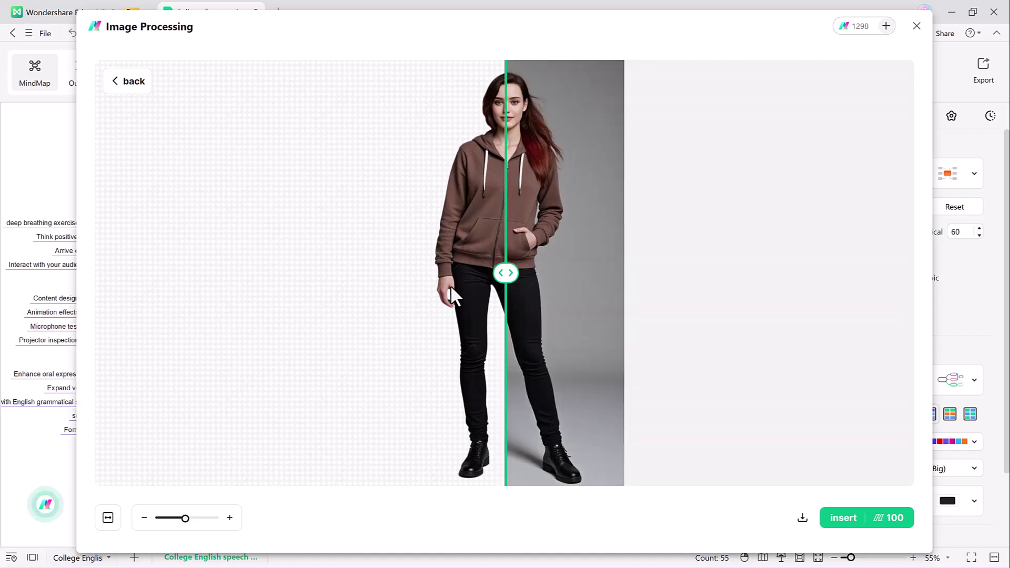
drag(508, 282, 604, 276)
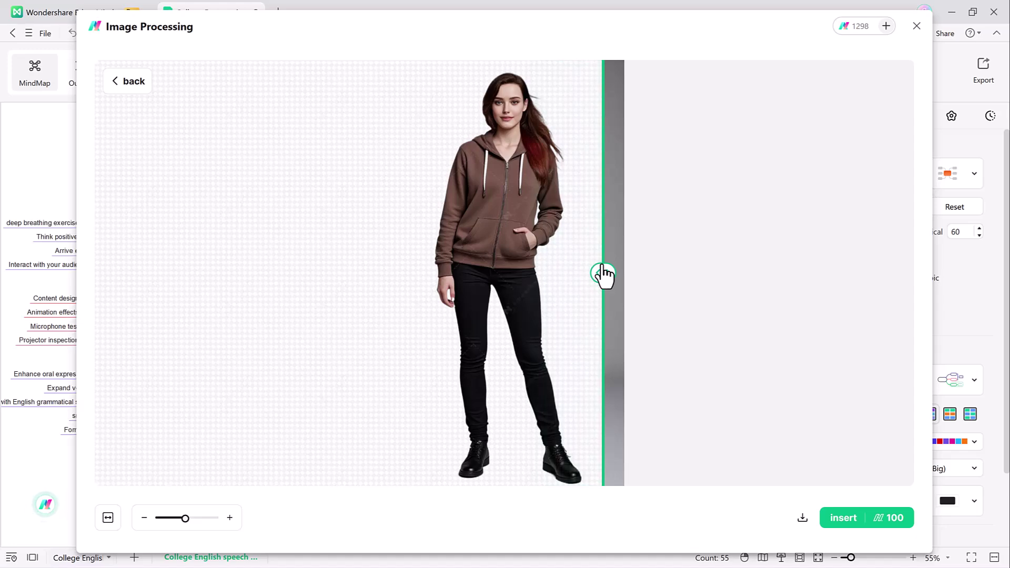
drag(605, 284, 670, 277)
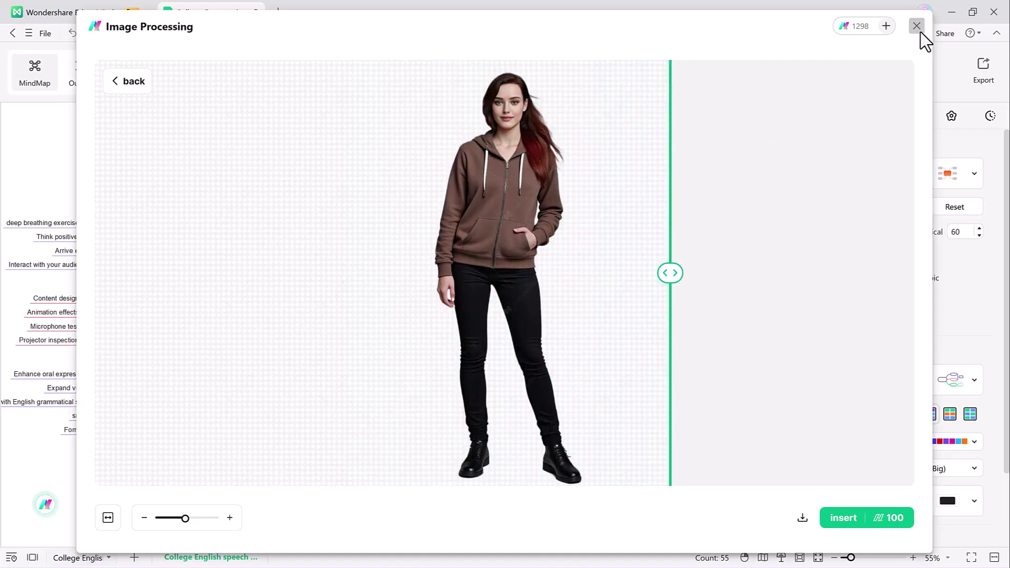
click(108, 85)
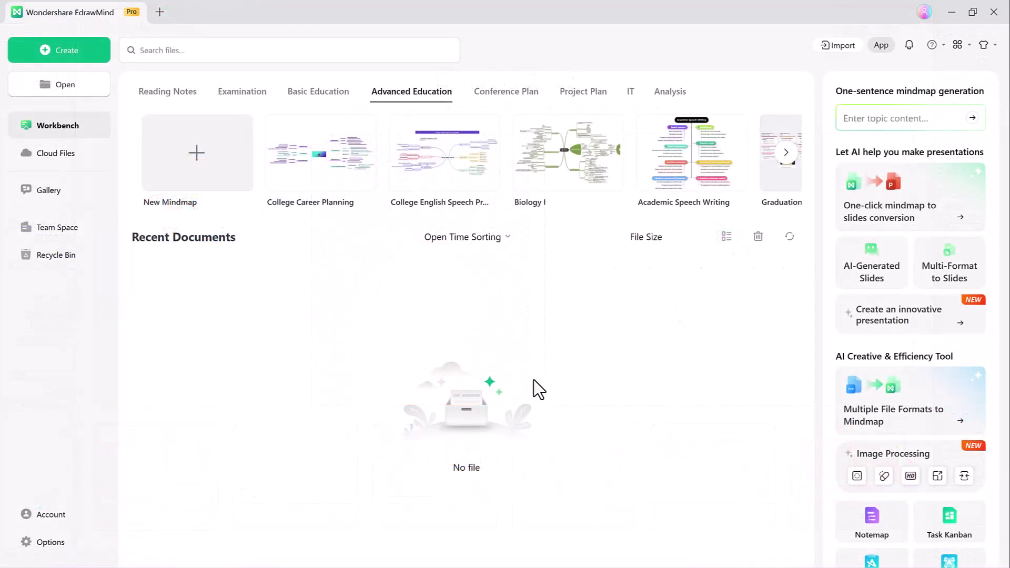
click(202, 50)
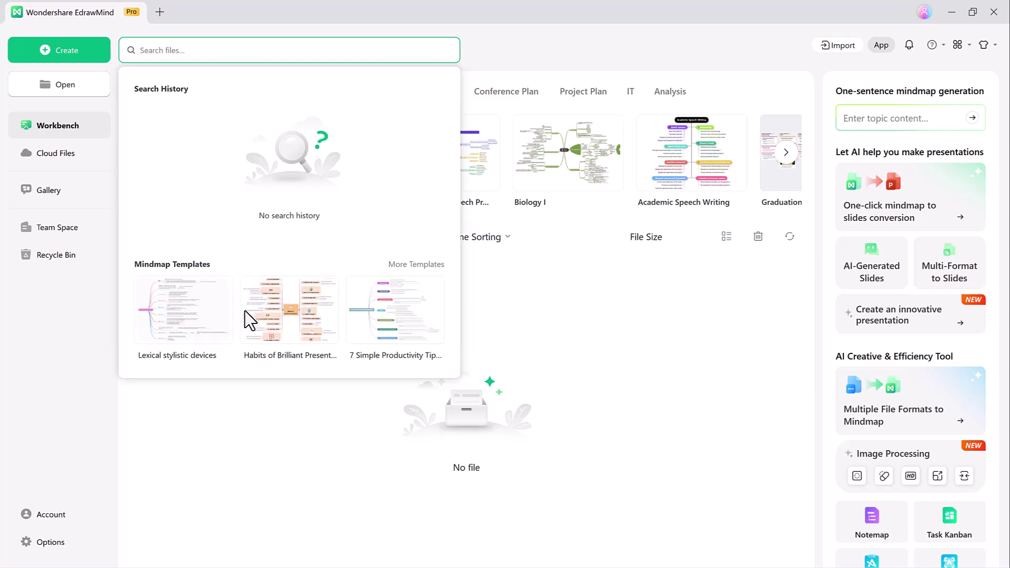
click(414, 265)
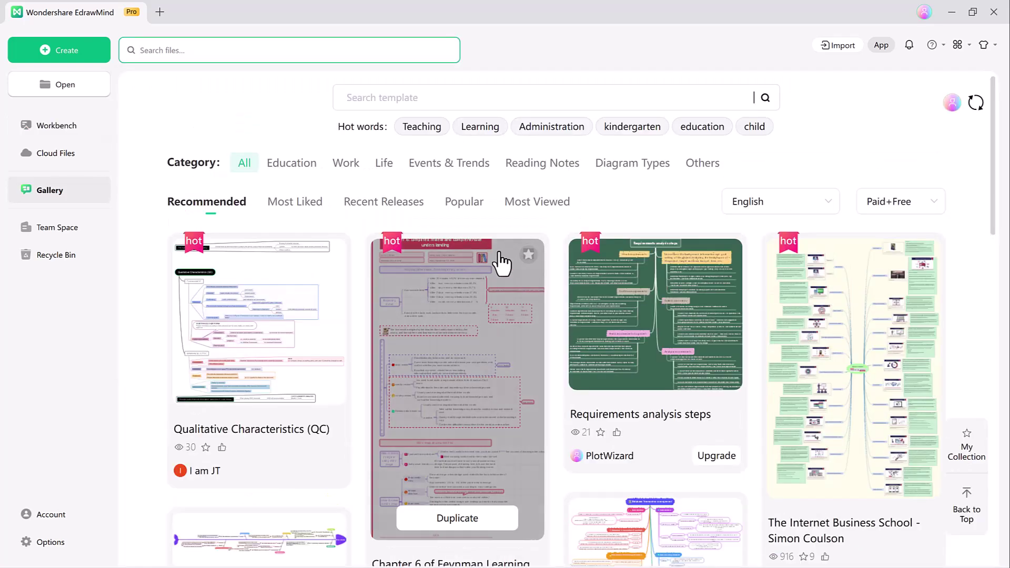
scroll(593, 269, down, 3)
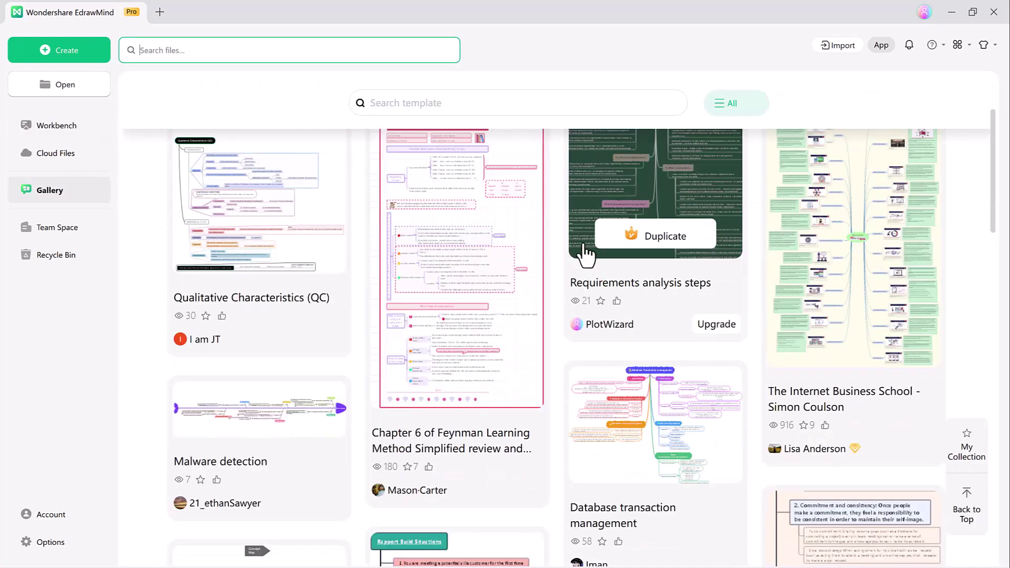
scroll(586, 255, down, 4)
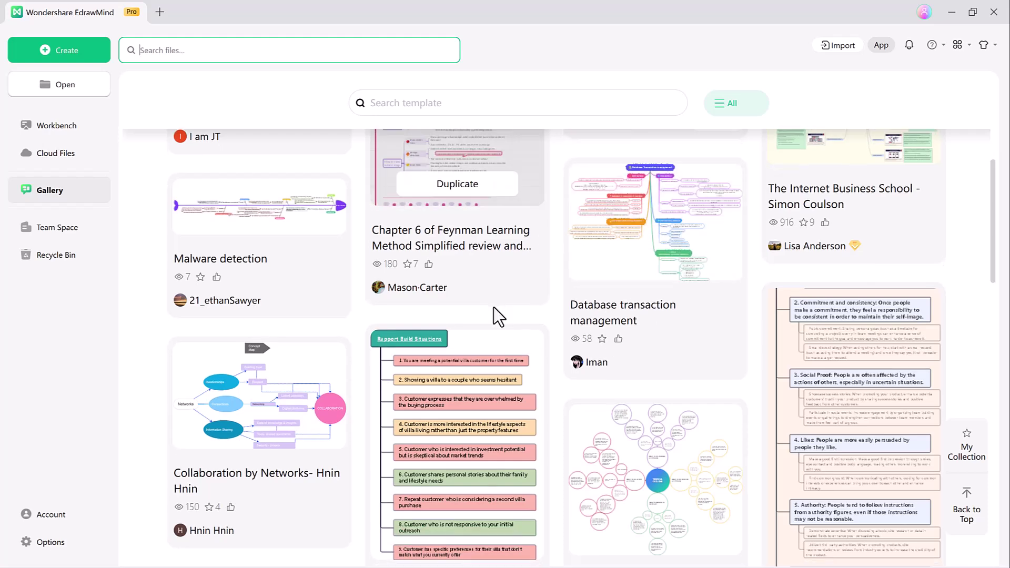
scroll(494, 310, down, 5)
scroll(502, 316, up, 12)
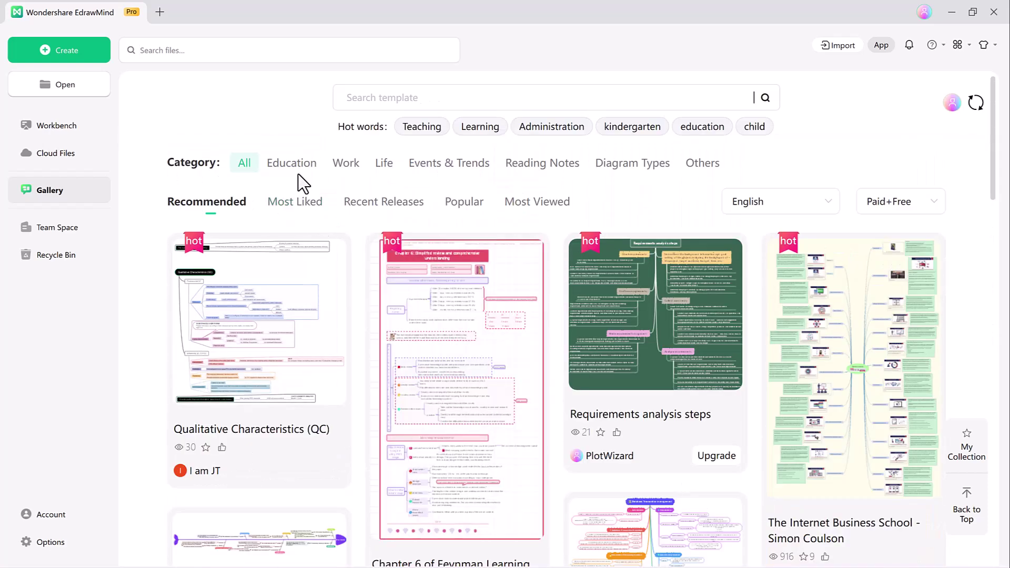
click(298, 168)
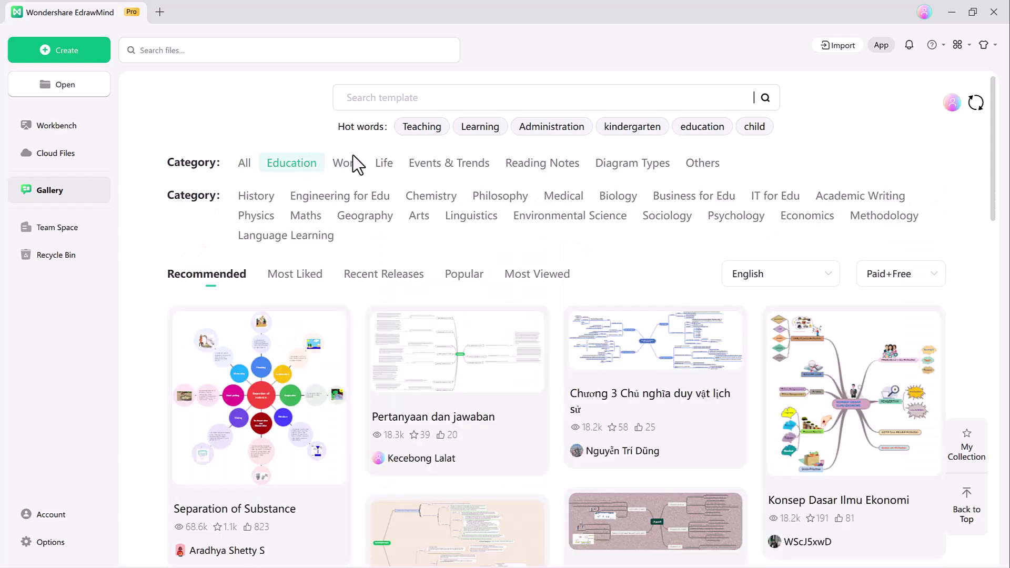
click(347, 169)
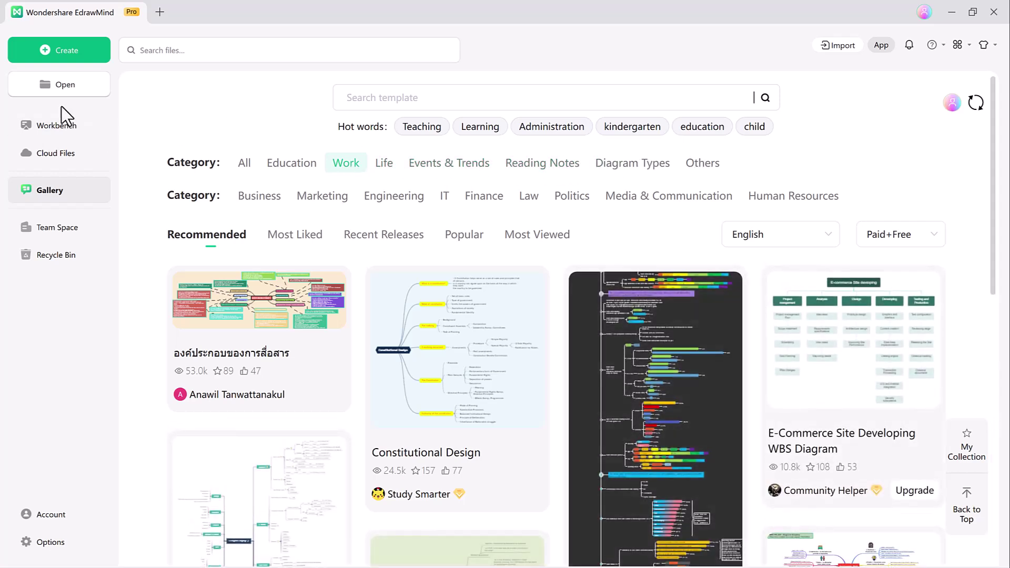
click(64, 126)
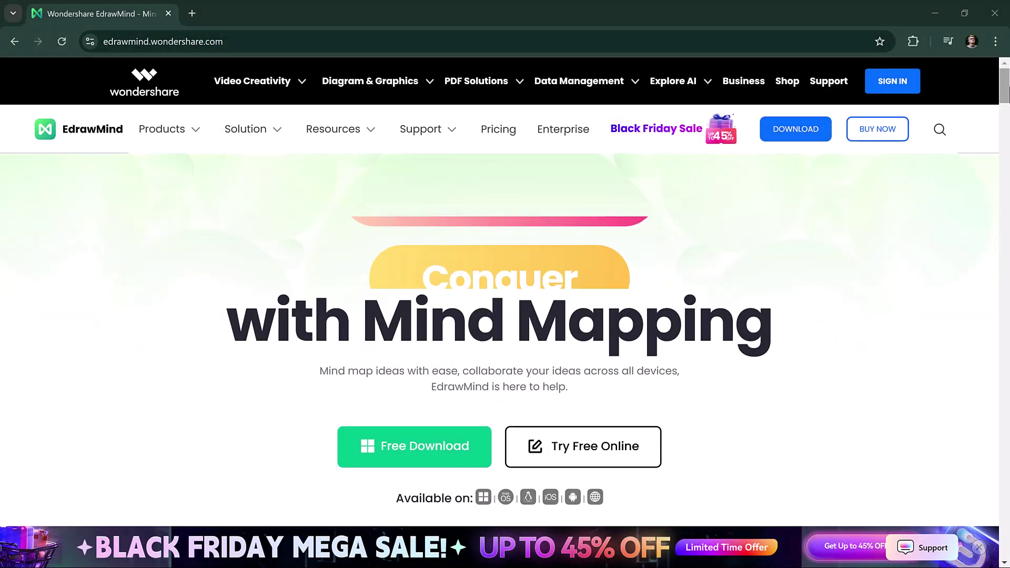
scroll(506, 316, down, 12)
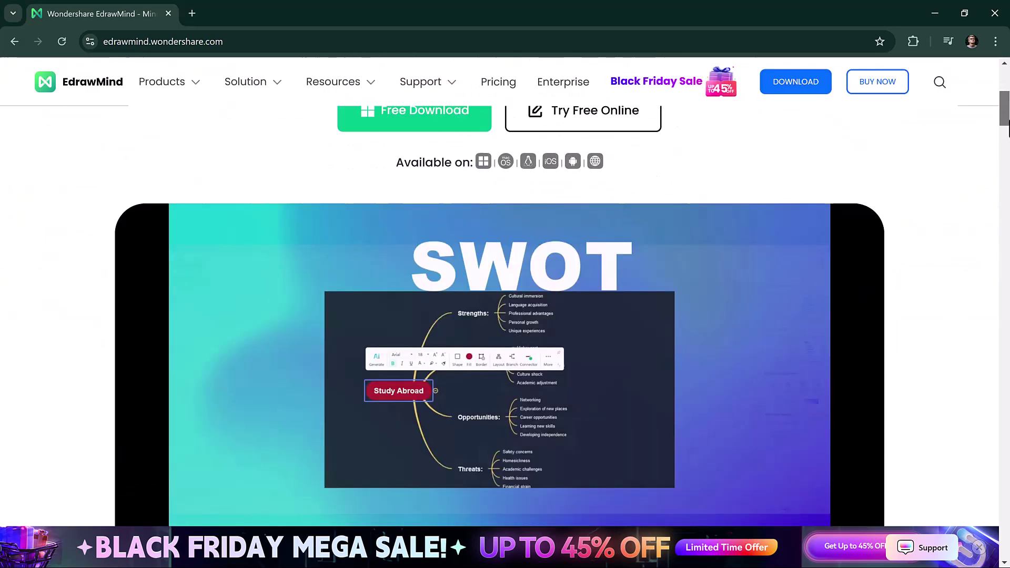
scroll(505, 316, up, 2)
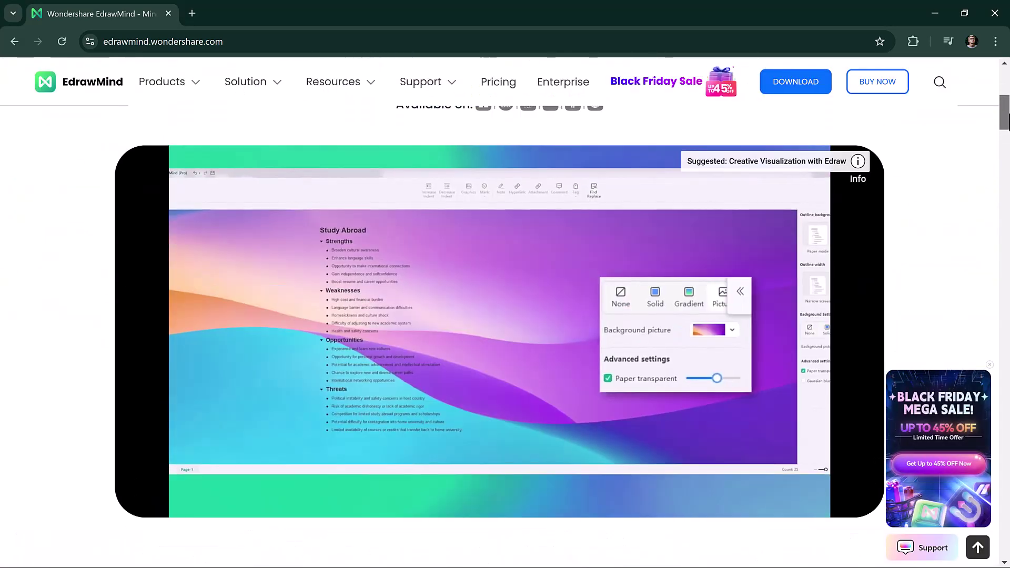